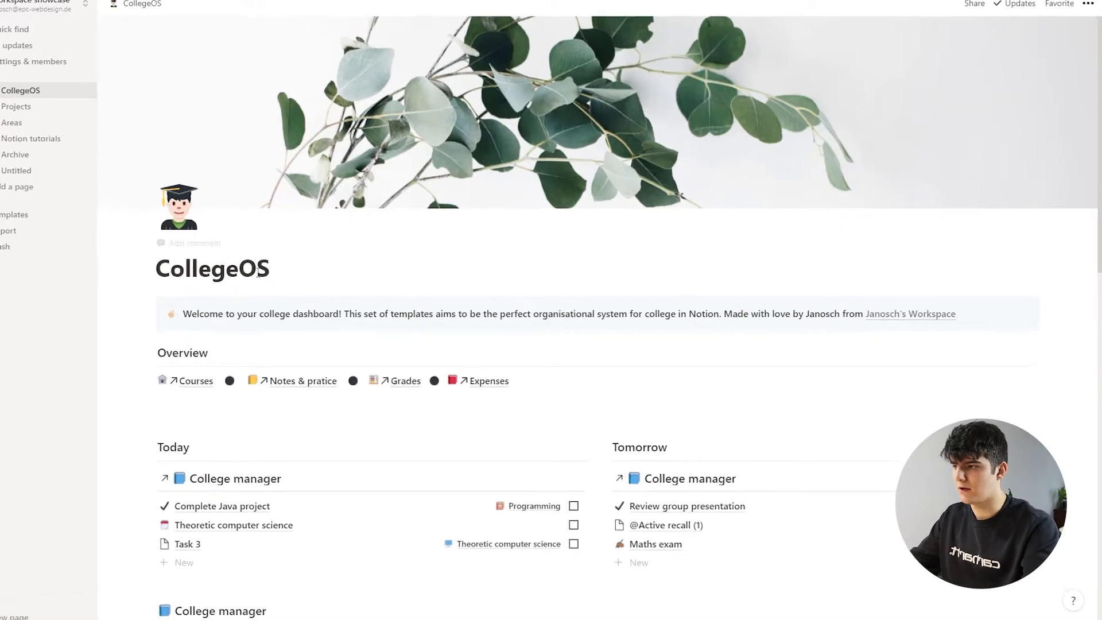
Step: Open the Expenses database and look over the list of its views
{"action": "scroll", "coordinate": [397, 363], "scroll_direction": "down", "scroll_amount": 1}
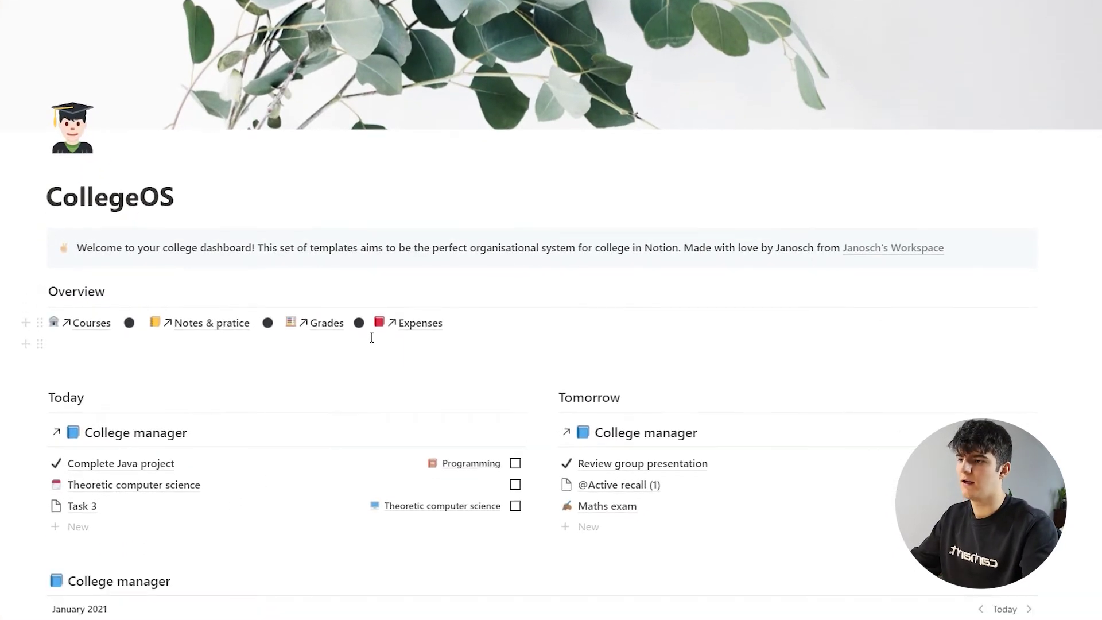
{"action": "left_click", "coordinate": [409, 325]}
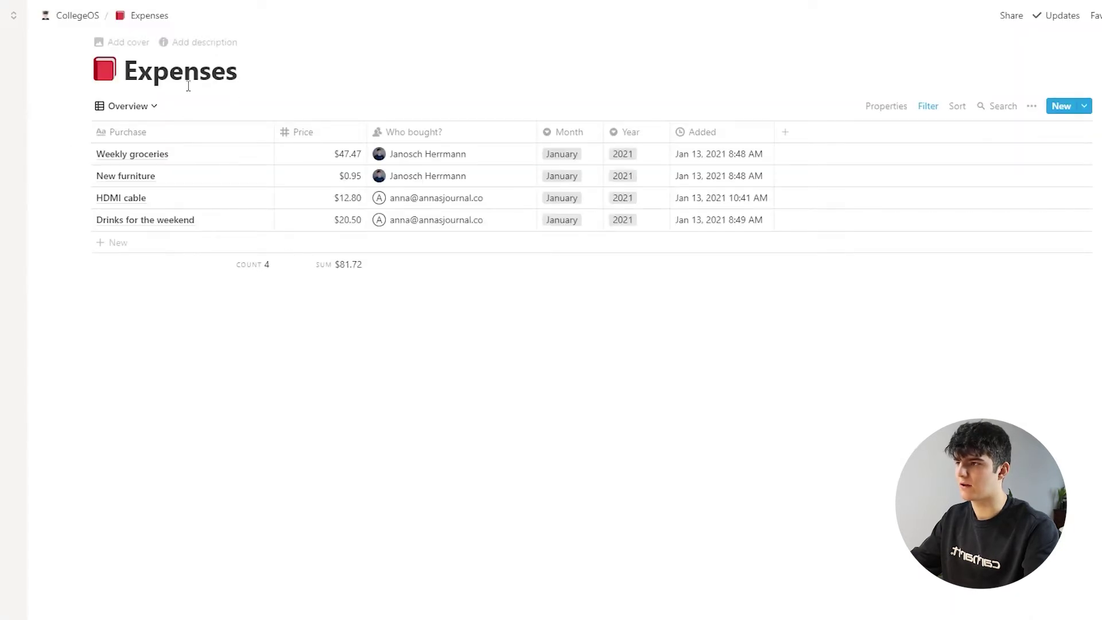
{"action": "left_click", "coordinate": [147, 107]}
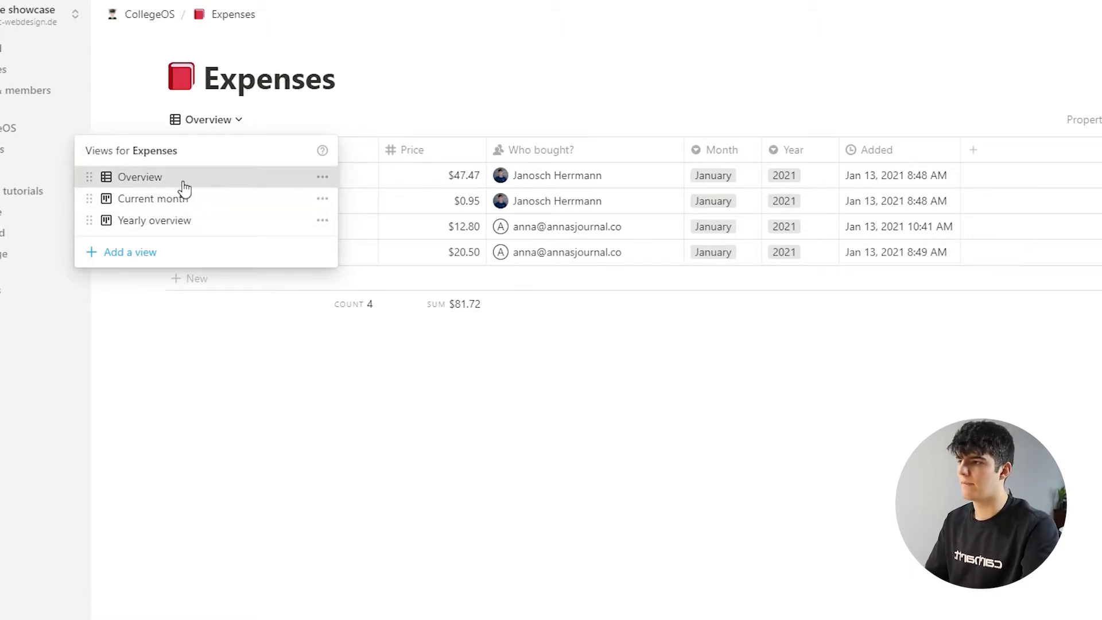
{"action": "left_click", "coordinate": [488, 90]}
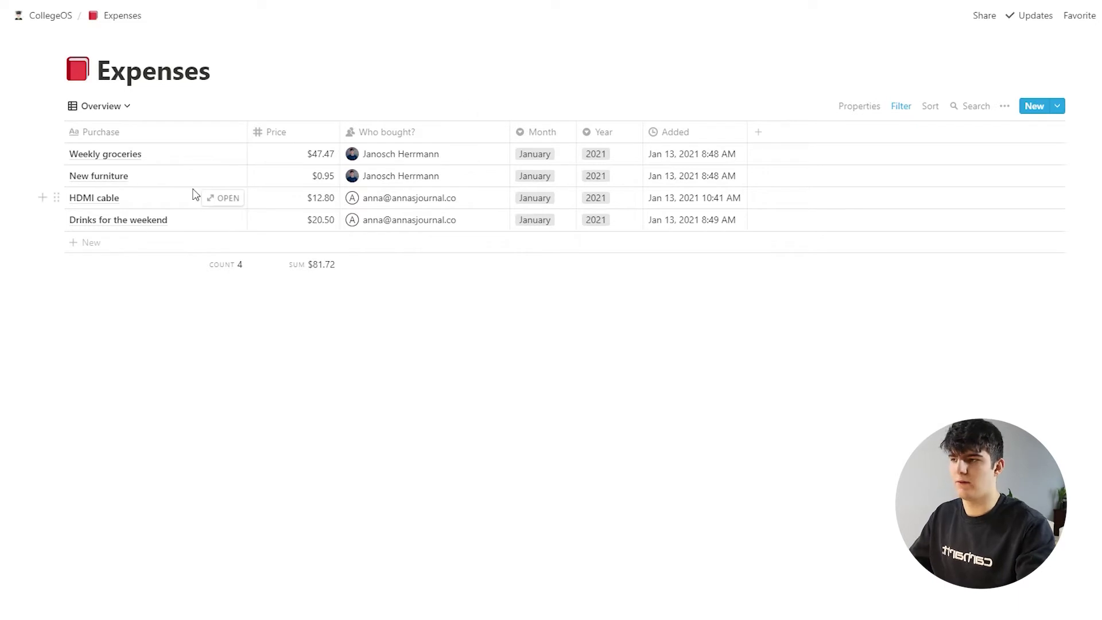
Step: Add a new expense named Groceries with a price of $25.00
{"action": "left_click", "coordinate": [103, 243]}
{"action": "type", "text": "Groc"}
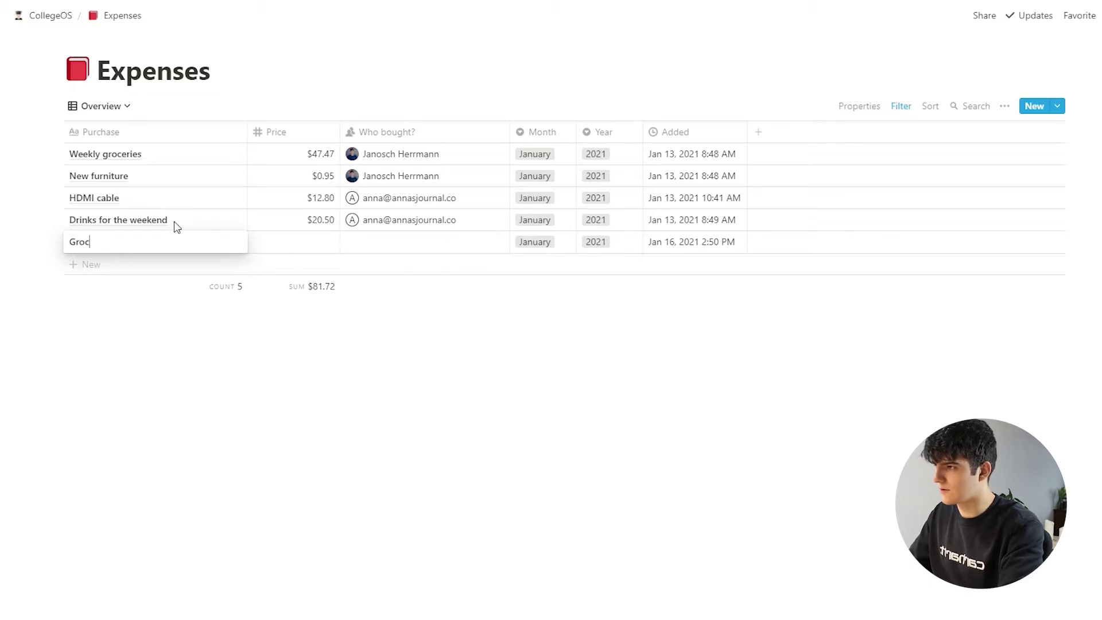
{"action": "type", "text": "eries"}
{"action": "key", "text": "Escape"}
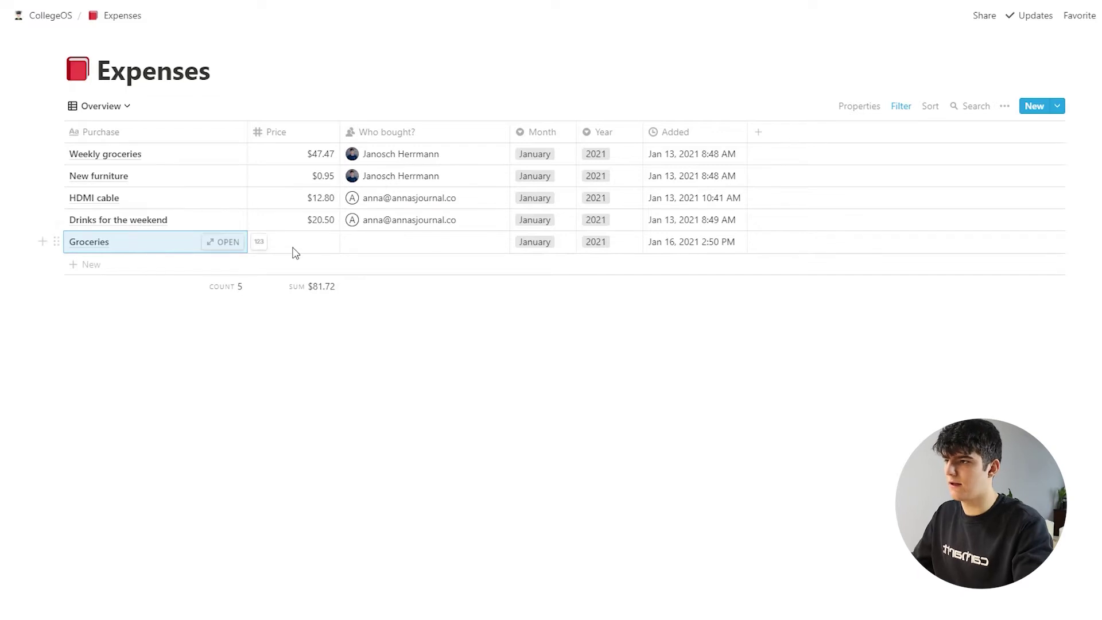
{"action": "left_click", "coordinate": [331, 237]}
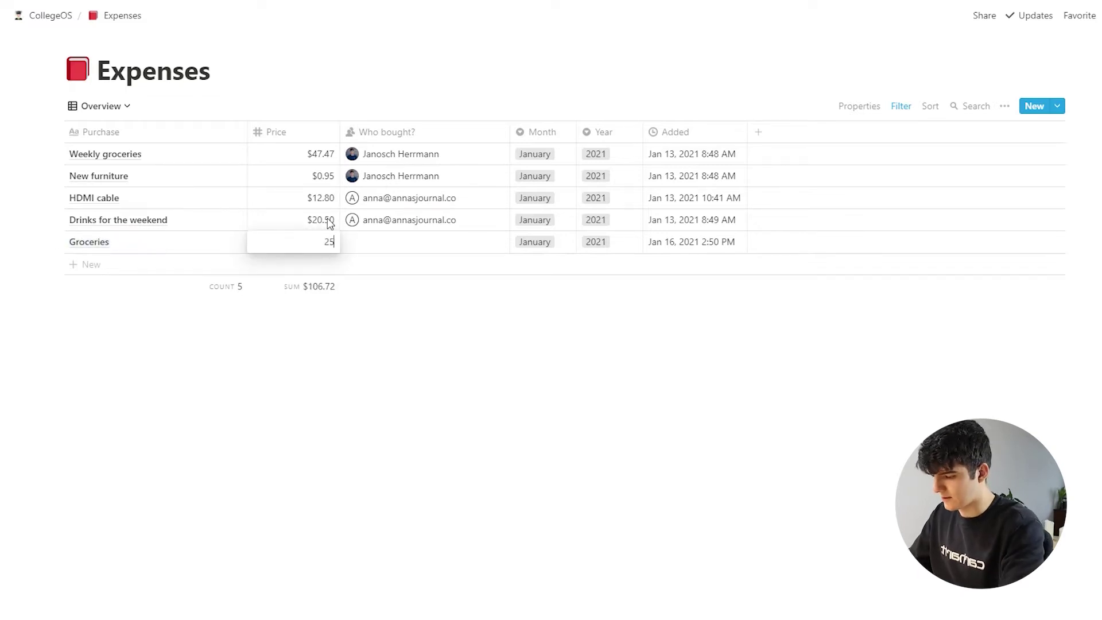
{"action": "type", "text": "25"}
{"action": "key", "text": "Escape"}
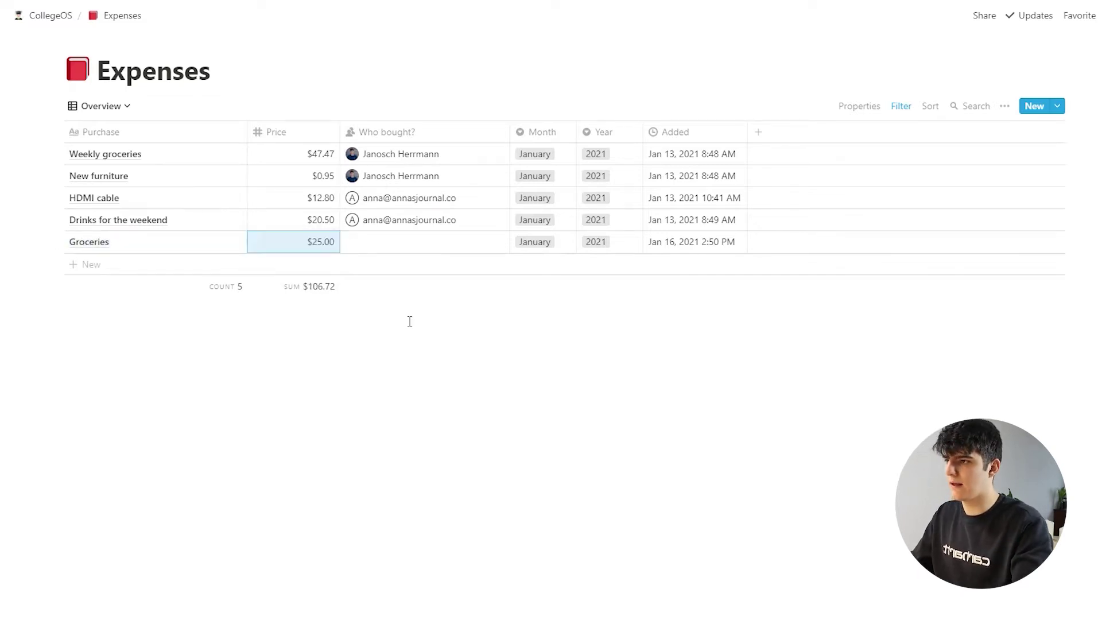
Step: Set the buyer in Who bought? for Groceries, then view the Overview filters
{"action": "left_click", "coordinate": [408, 244]}
{"action": "left_click", "coordinate": [393, 285]}
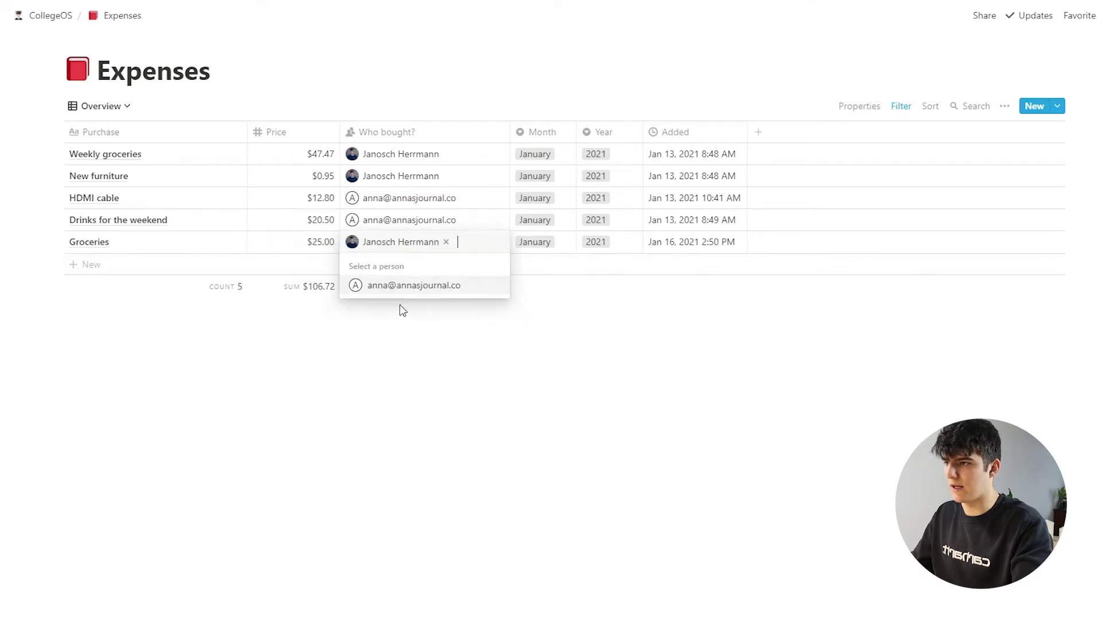
{"action": "key", "text": "Escape"}
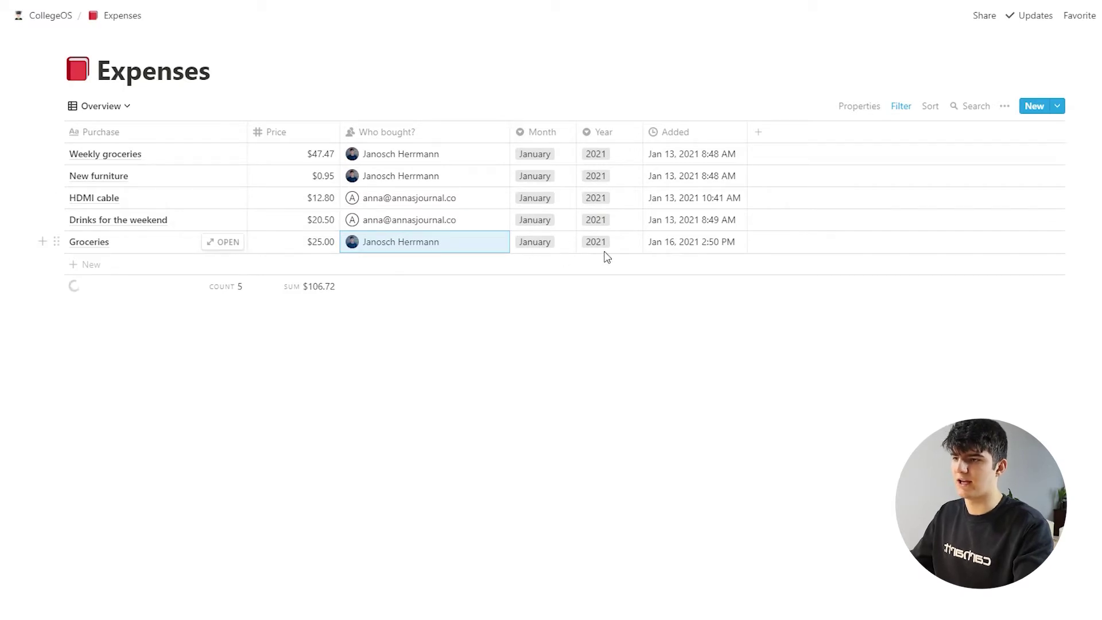
{"action": "left_click", "coordinate": [899, 110]}
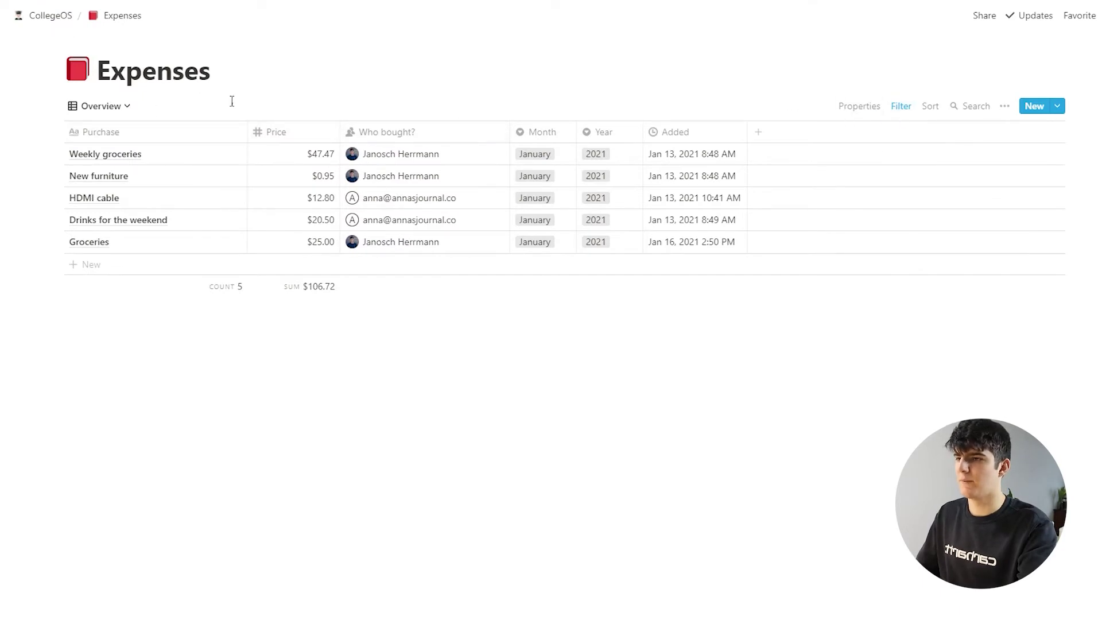
{"action": "left_click", "coordinate": [900, 113]}
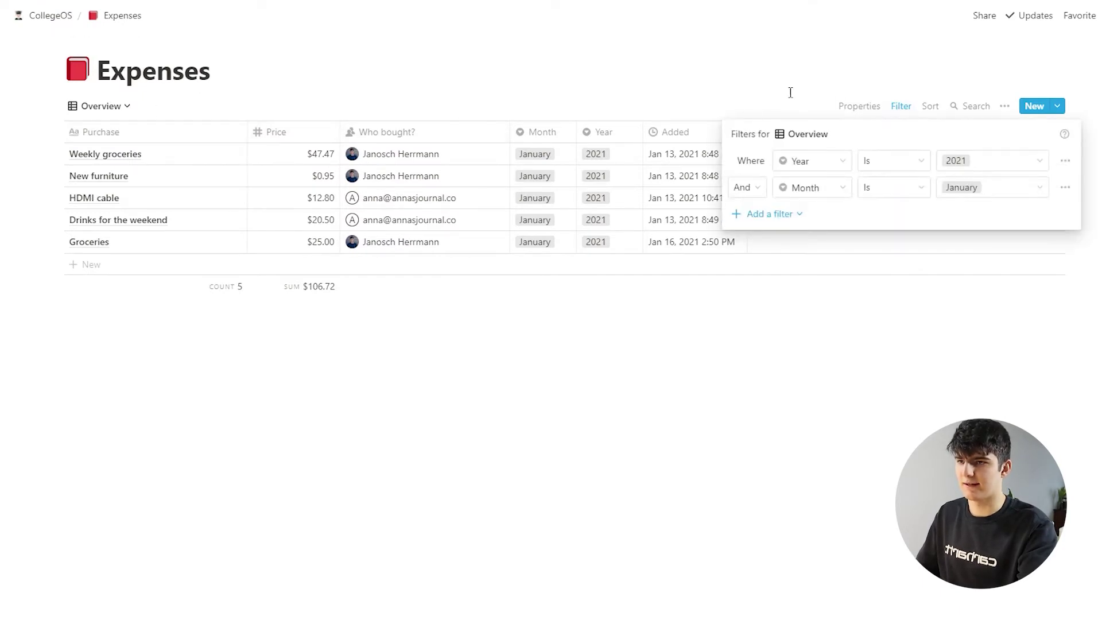
{"action": "left_click", "coordinate": [790, 92]}
{"action": "left_click", "coordinate": [901, 107]}
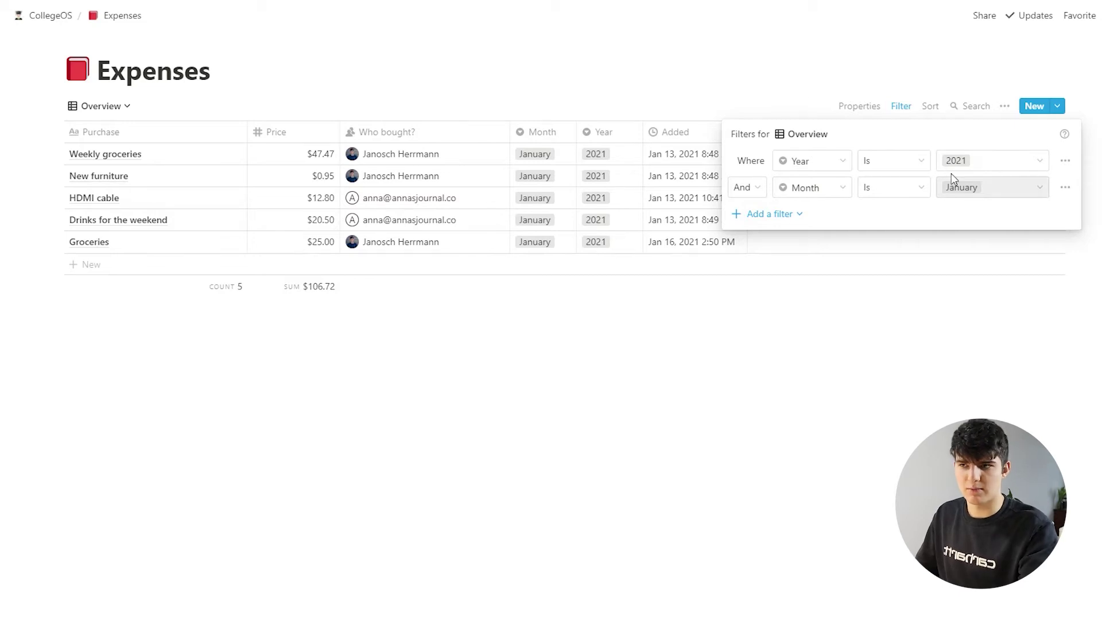
{"action": "left_click", "coordinate": [960, 189]}
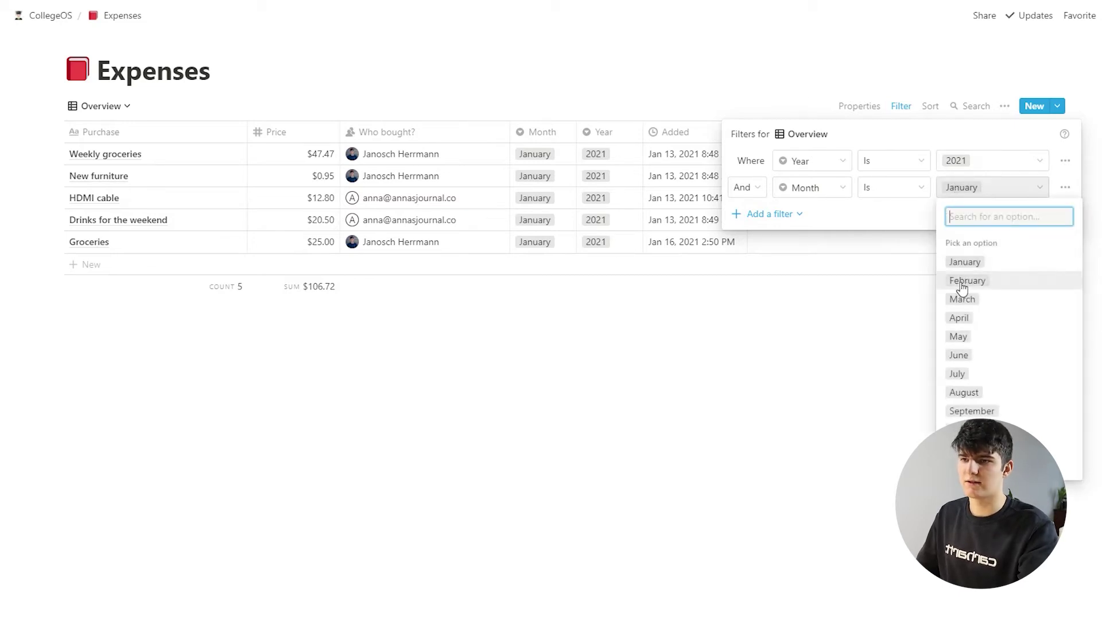
{"action": "left_click", "coordinate": [885, 88]}
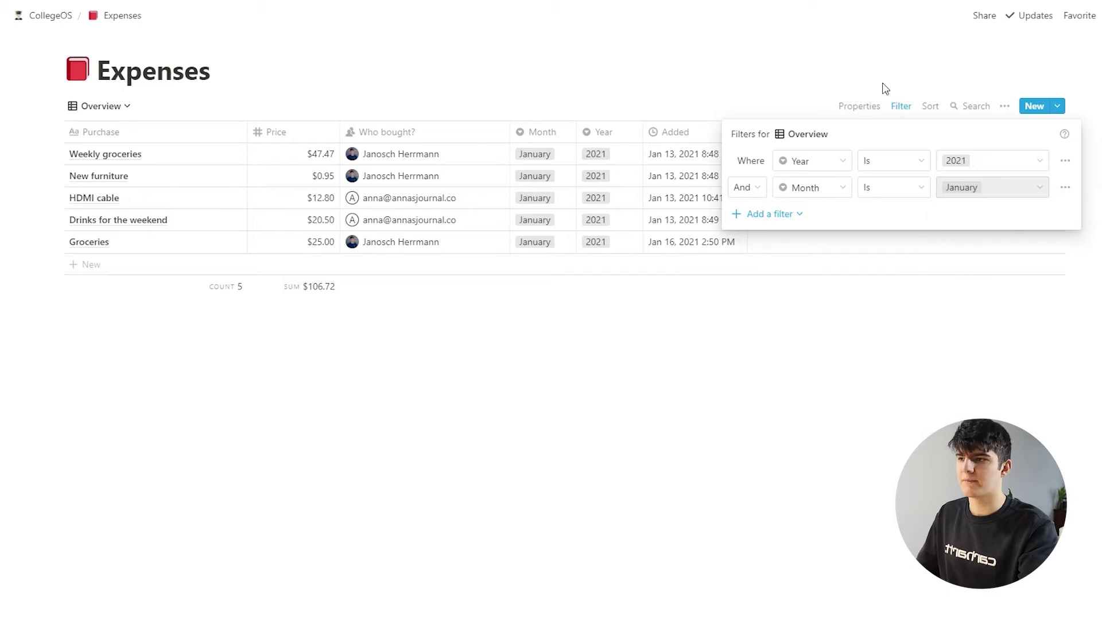
{"action": "left_click", "coordinate": [885, 87]}
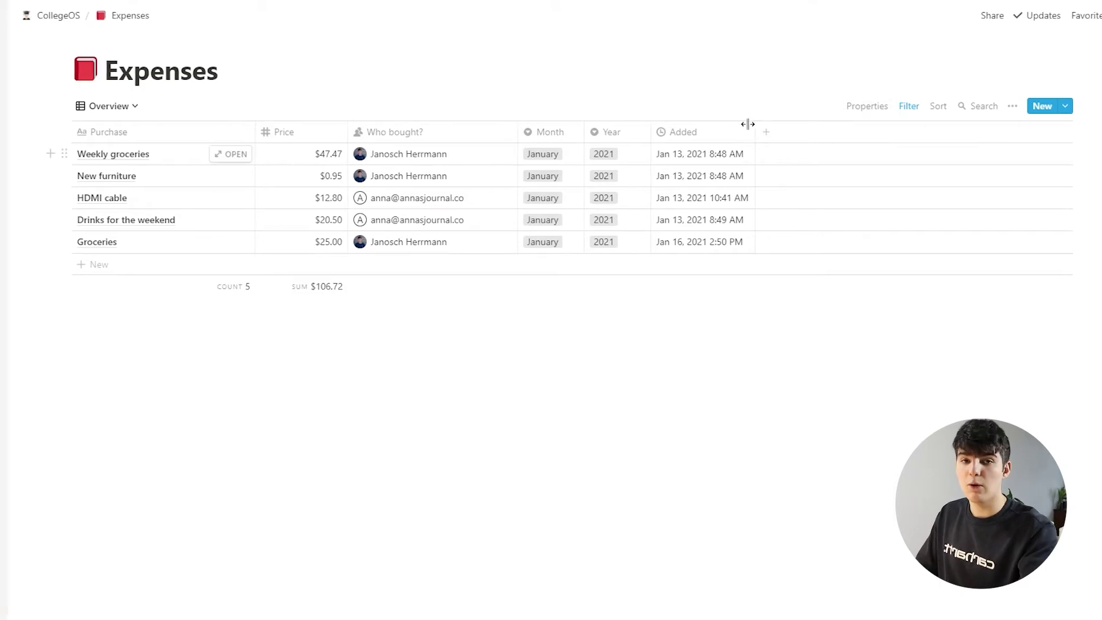
Step: Switch to the Current month board view and review its filters
{"action": "left_click", "coordinate": [109, 105]}
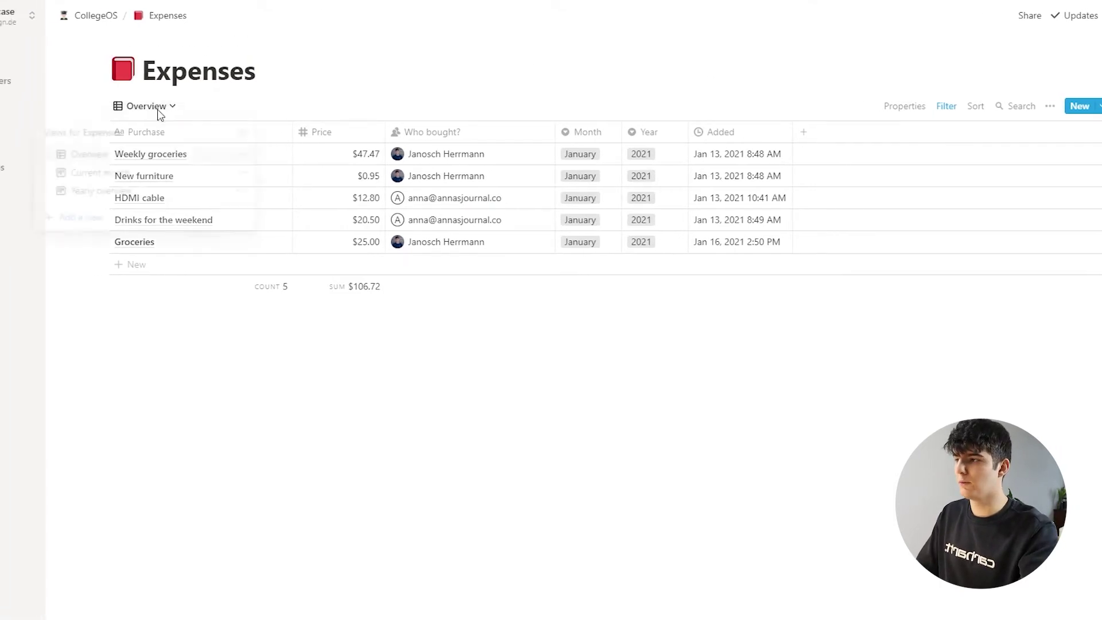
{"action": "left_click", "coordinate": [128, 173]}
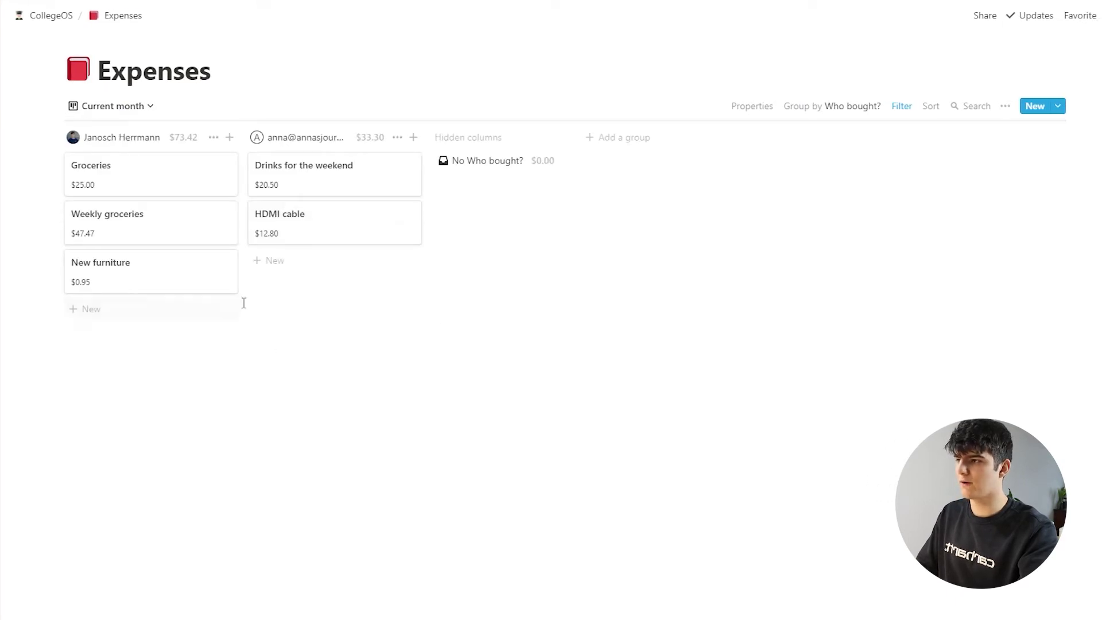
{"action": "left_click", "coordinate": [896, 110]}
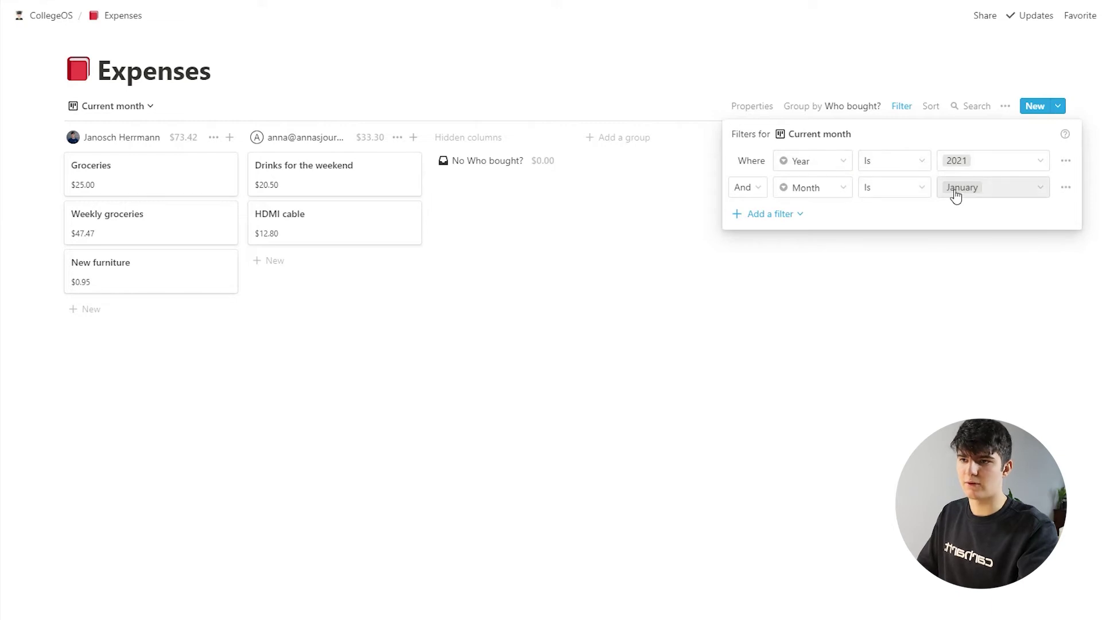
{"action": "left_click", "coordinate": [918, 244]}
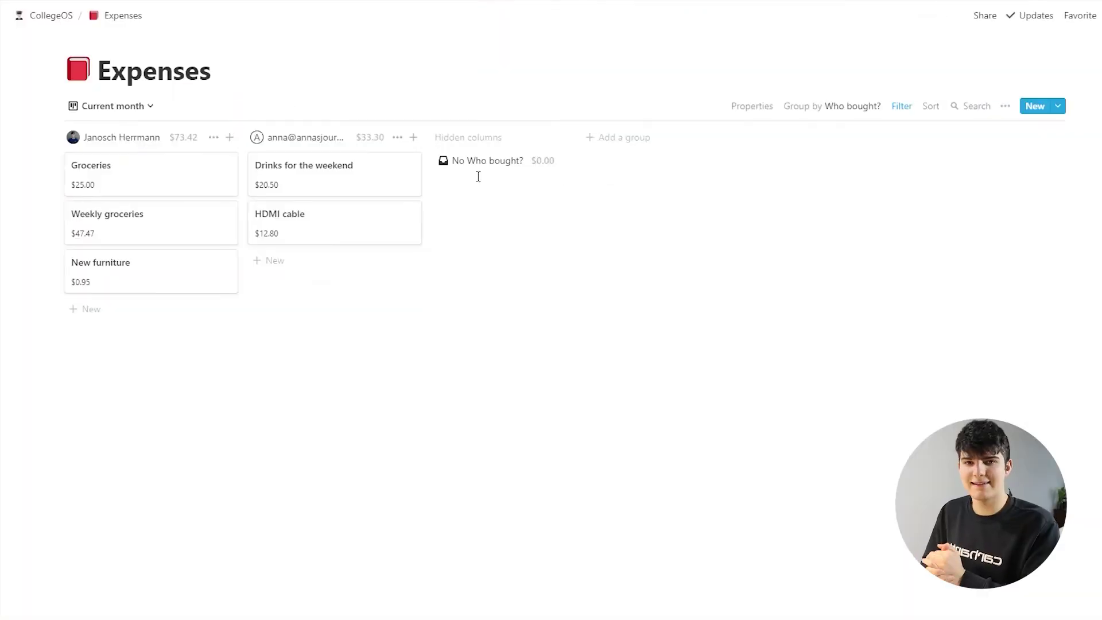
Step: Switch to the Yearly overview board, browse the monthly columns, and check the Year is 2020 filter
{"action": "left_click", "coordinate": [106, 106]}
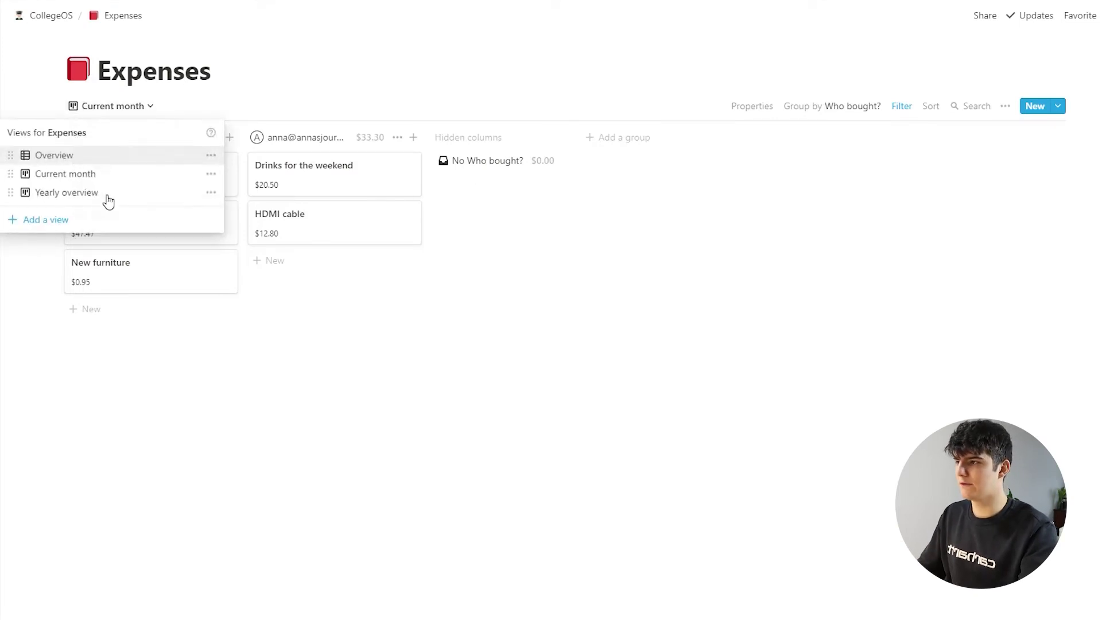
{"action": "left_click", "coordinate": [109, 190]}
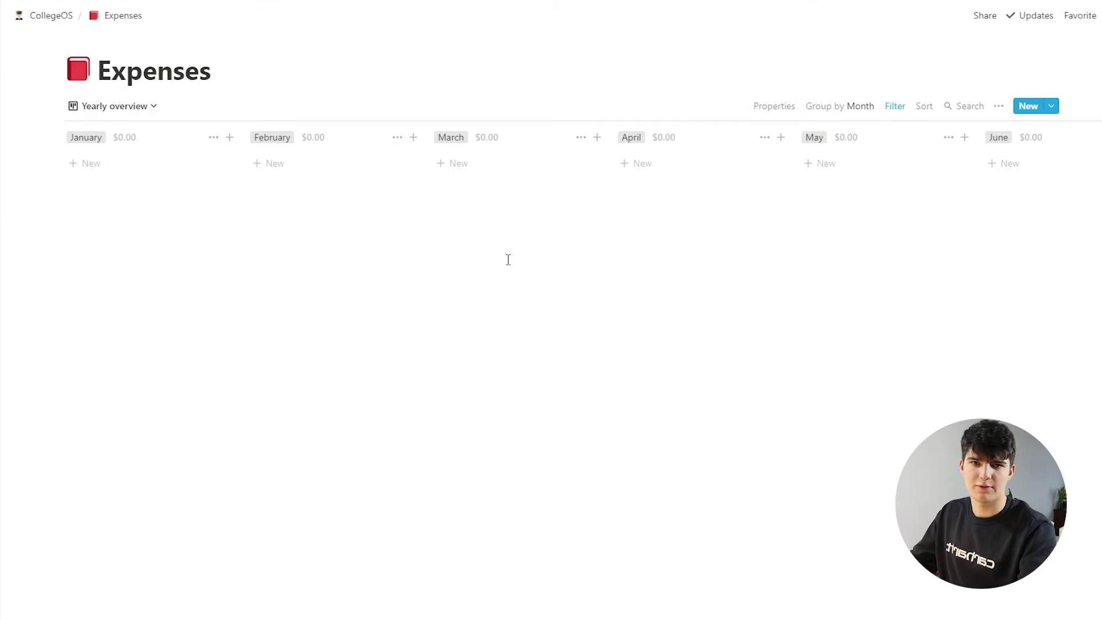
{"action": "scroll", "coordinate": [505, 253], "scroll_direction": "right", "scroll_amount": 15}
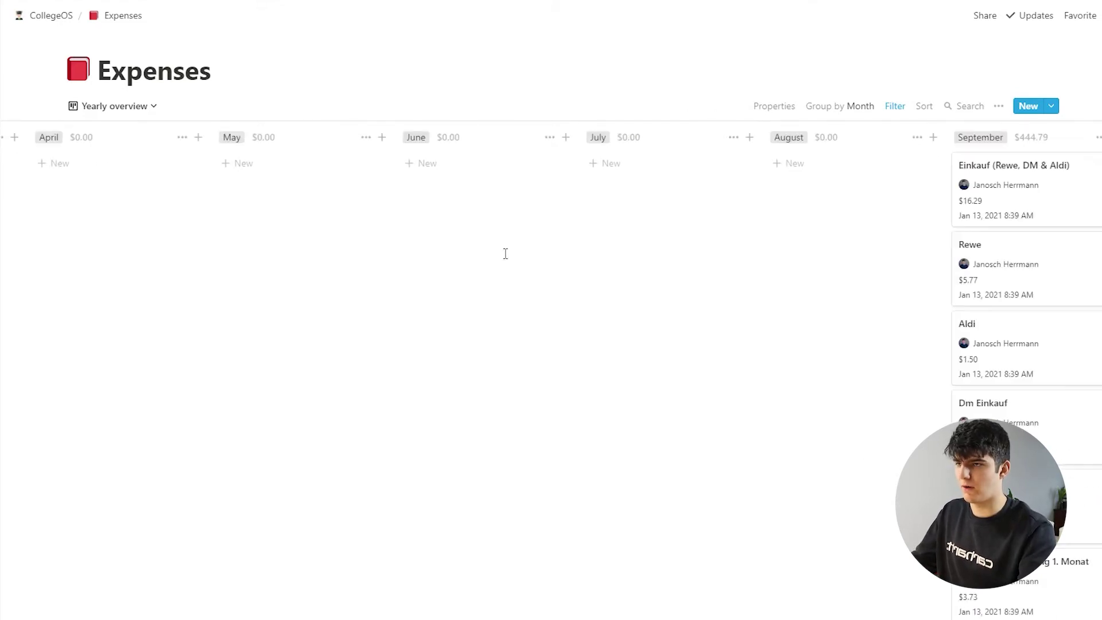
{"action": "scroll", "coordinate": [498, 248], "scroll_direction": "right", "scroll_amount": 3}
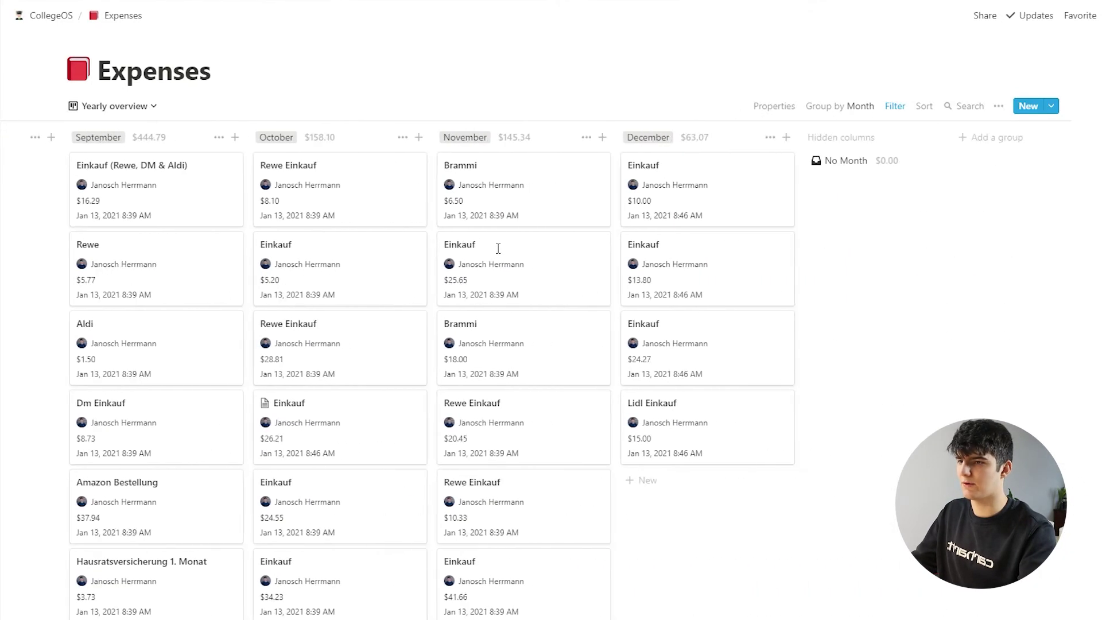
{"action": "scroll", "coordinate": [345, 306], "scroll_direction": "down", "scroll_amount": 3}
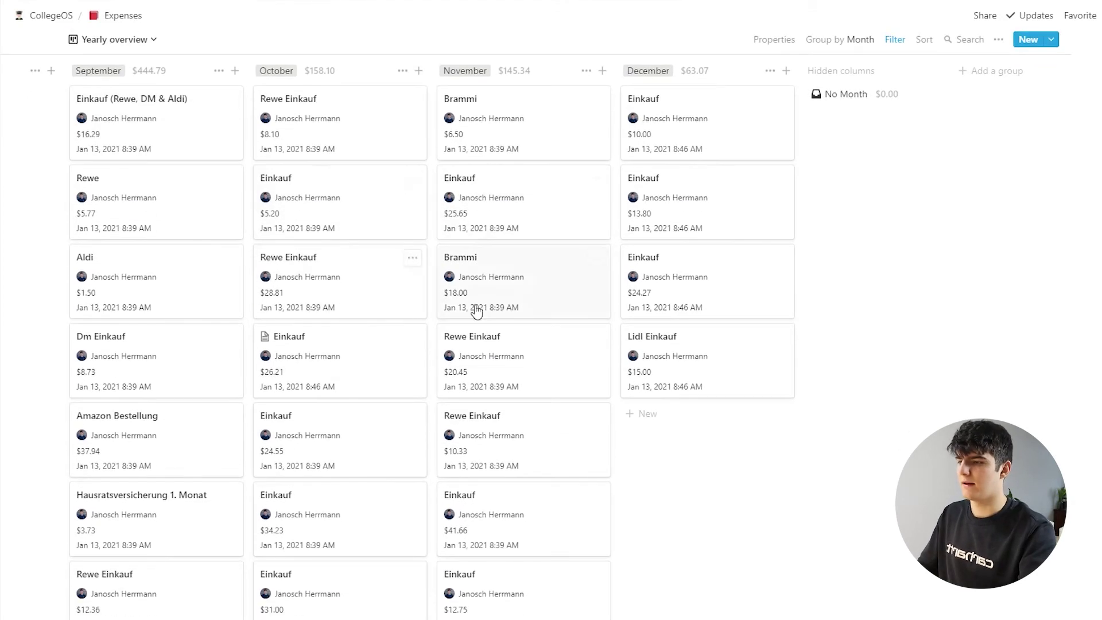
{"action": "scroll", "coordinate": [437, 344], "scroll_direction": "up", "scroll_amount": 3}
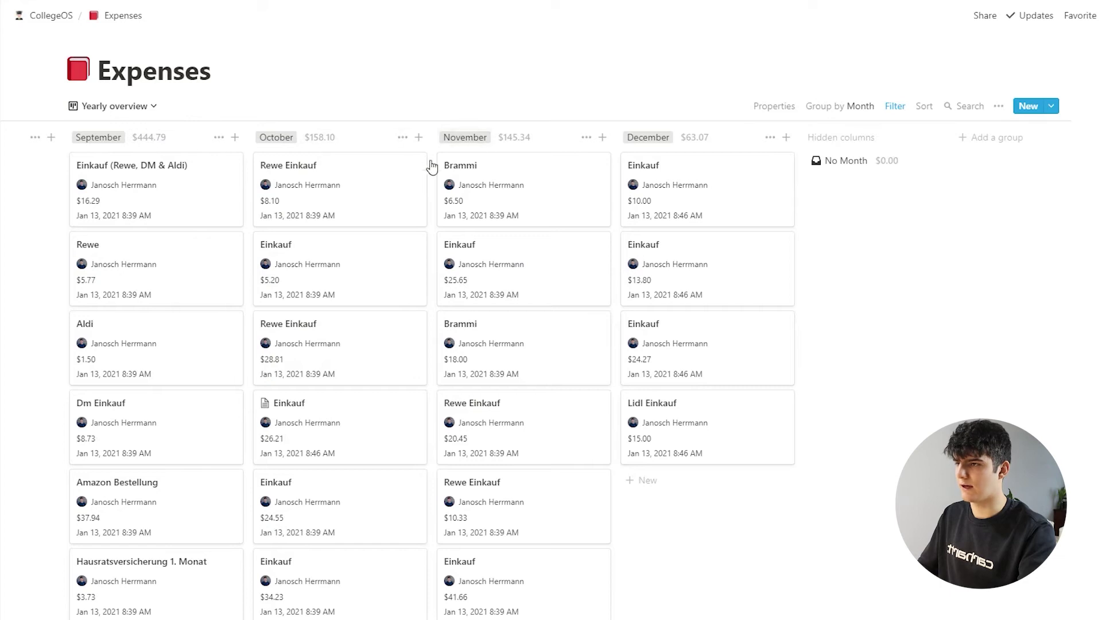
{"action": "scroll", "coordinate": [179, 239], "scroll_direction": "down", "scroll_amount": 3}
{"action": "scroll", "coordinate": [187, 229], "scroll_direction": "up", "scroll_amount": 3}
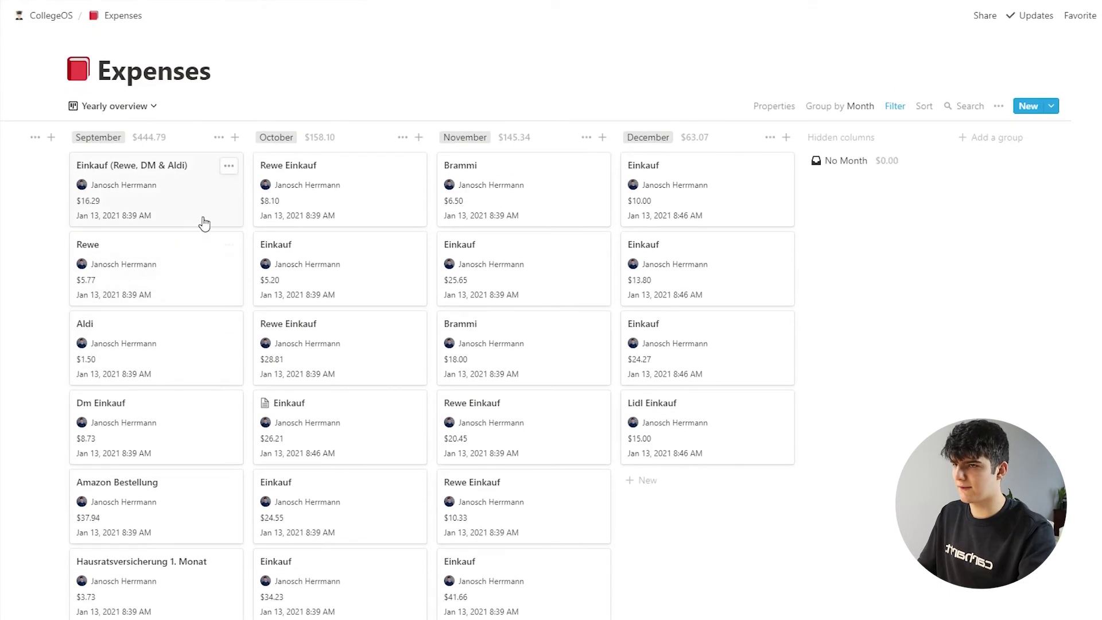
{"action": "left_click", "coordinate": [894, 108]}
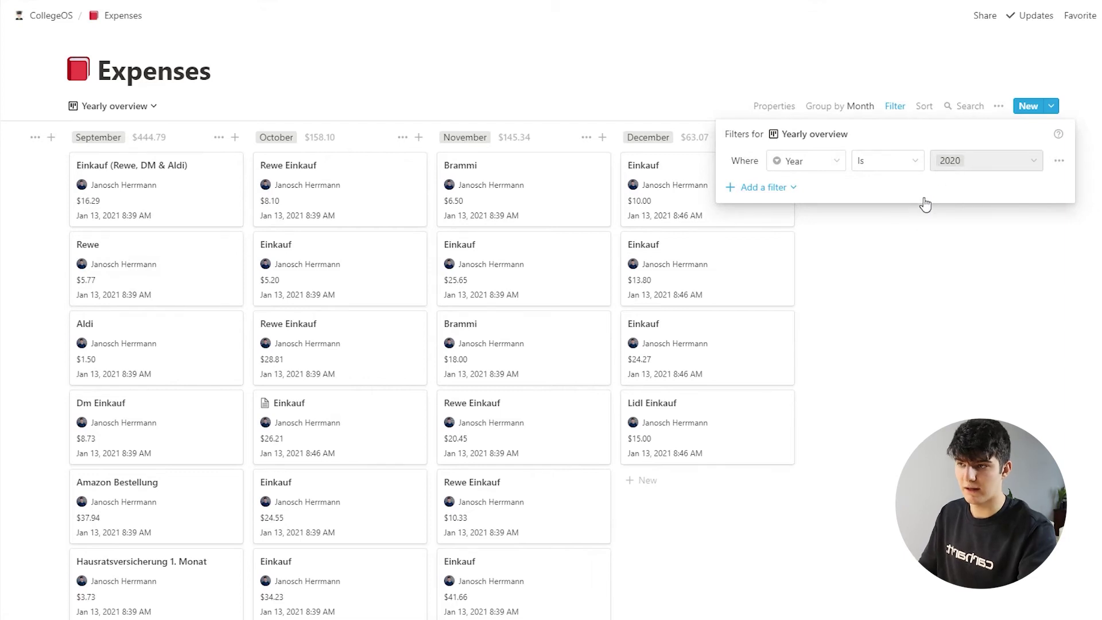
{"action": "left_click", "coordinate": [844, 243]}
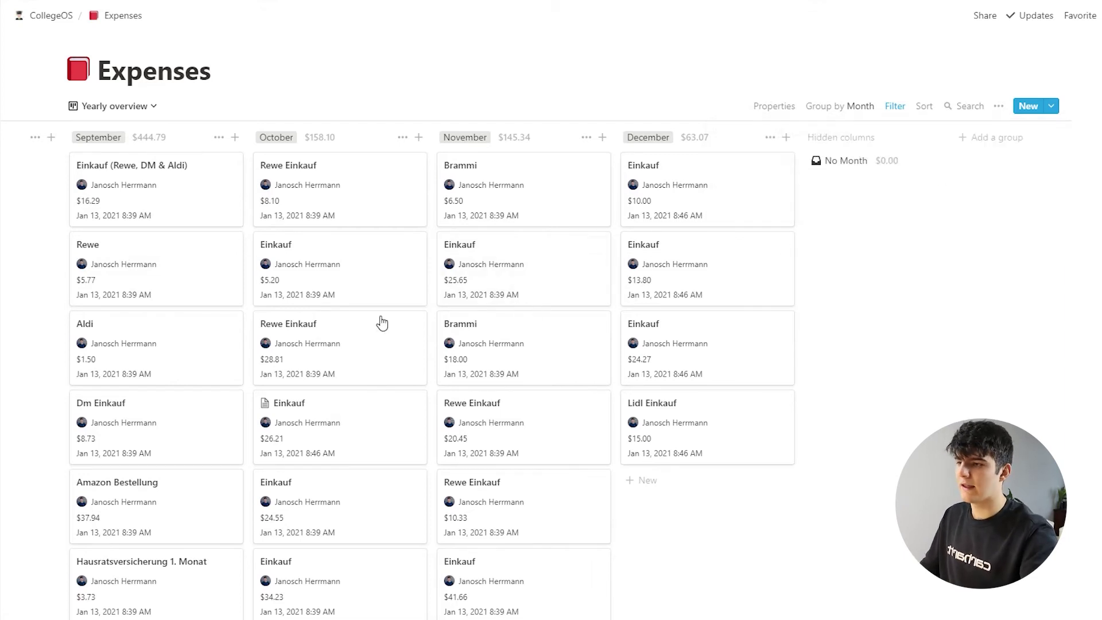